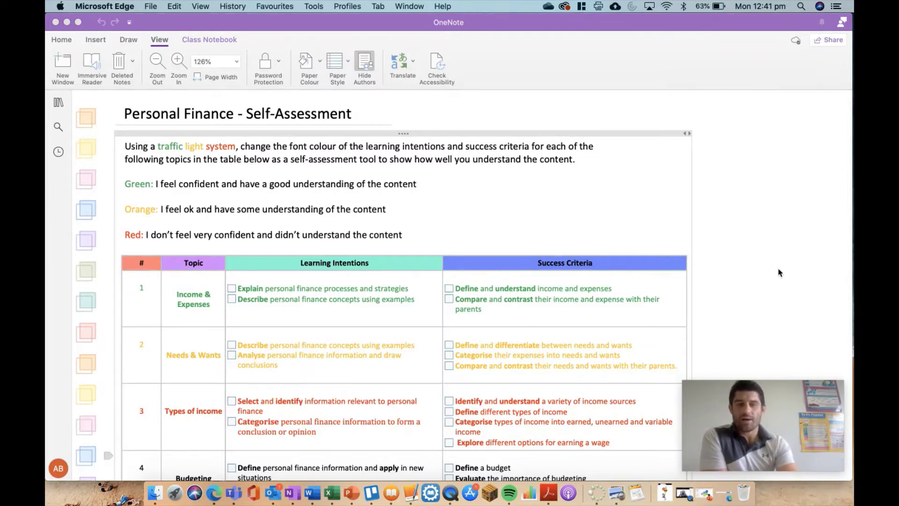
Step: Turn the Budgeting row's text green in the self-assessment table
{"action": "scroll", "coordinate": [779, 271], "scroll_direction": "down", "scroll_amount": 2}
{"action": "scroll", "coordinate": [344, 269], "scroll_direction": "down", "scroll_amount": 2}
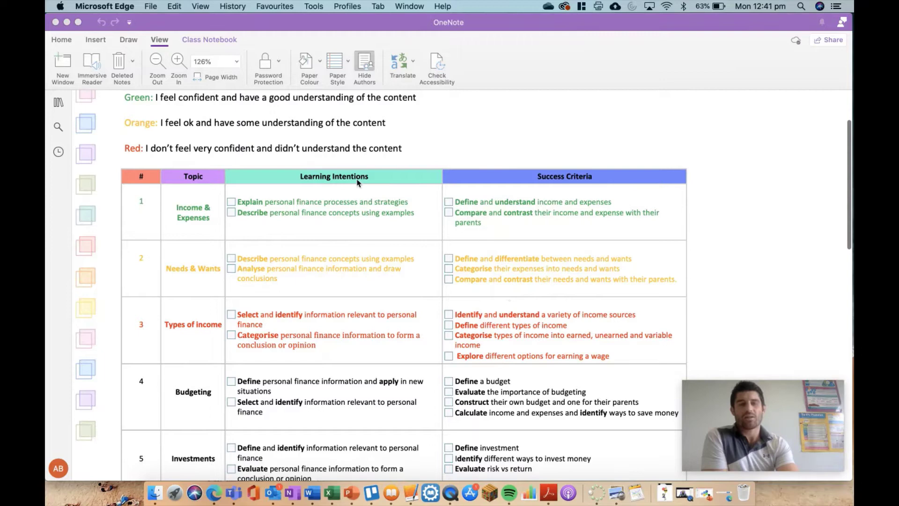
{"action": "scroll", "coordinate": [519, 240], "scroll_direction": "down", "scroll_amount": 10}
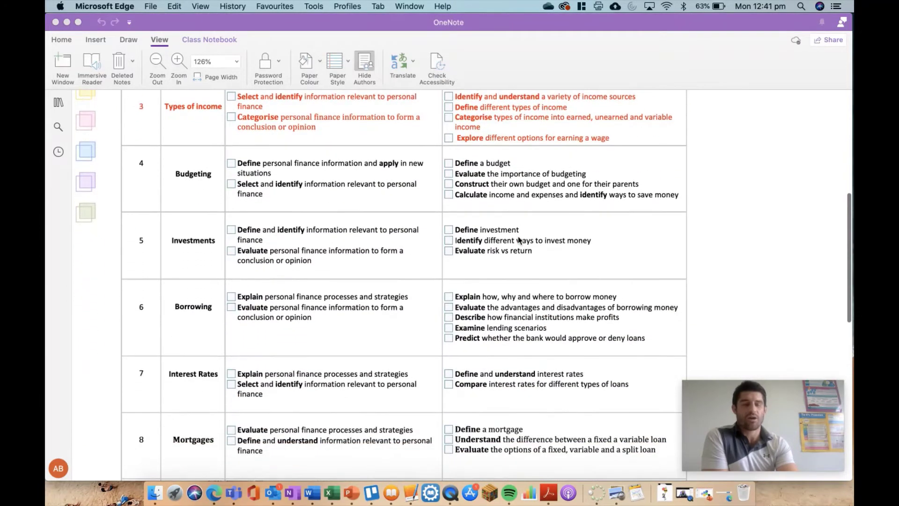
{"action": "scroll", "coordinate": [519, 237], "scroll_direction": "down", "scroll_amount": 2}
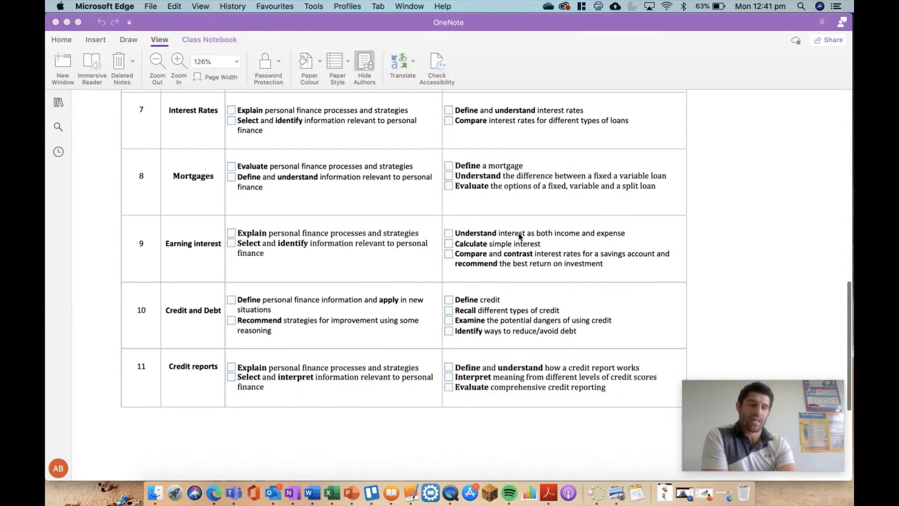
{"action": "scroll", "coordinate": [519, 236], "scroll_direction": "up", "scroll_amount": 5}
{"action": "scroll", "coordinate": [519, 237], "scroll_direction": "up", "scroll_amount": 9}
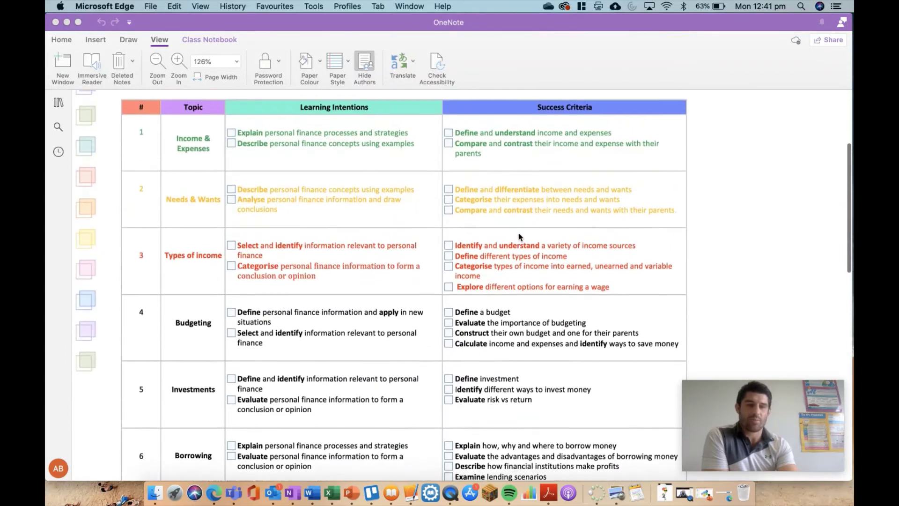
{"action": "scroll", "coordinate": [491, 239], "scroll_direction": "up", "scroll_amount": 2}
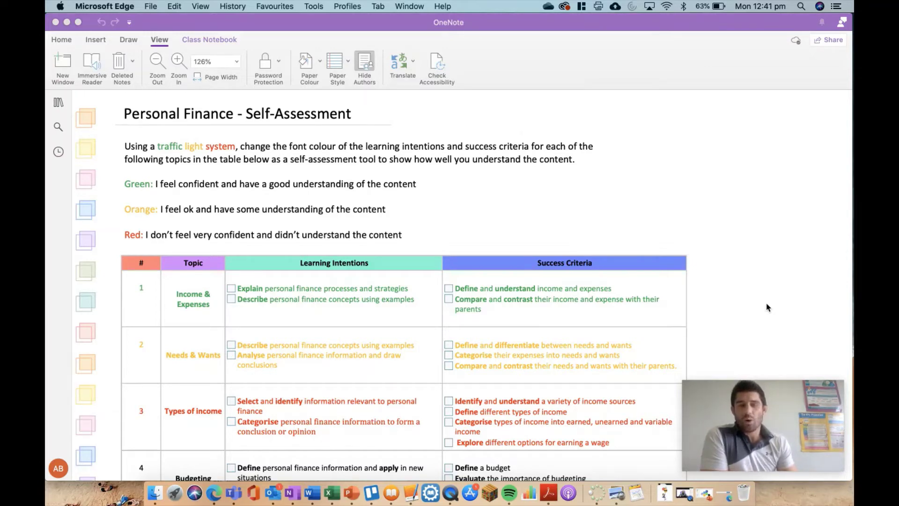
{"action": "scroll", "coordinate": [352, 372], "scroll_direction": "down", "scroll_amount": 3}
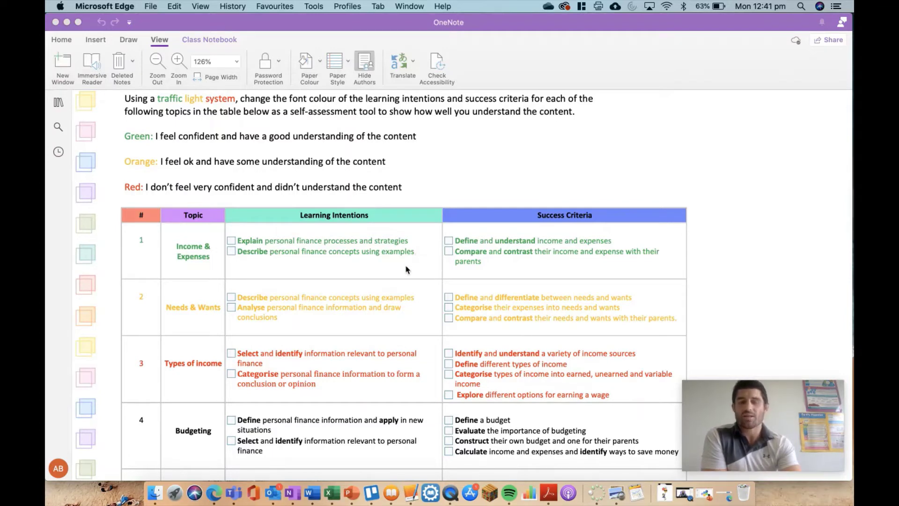
{"action": "scroll", "coordinate": [378, 298], "scroll_direction": "down", "scroll_amount": 2}
{"action": "scroll", "coordinate": [377, 298], "scroll_direction": "down", "scroll_amount": 1}
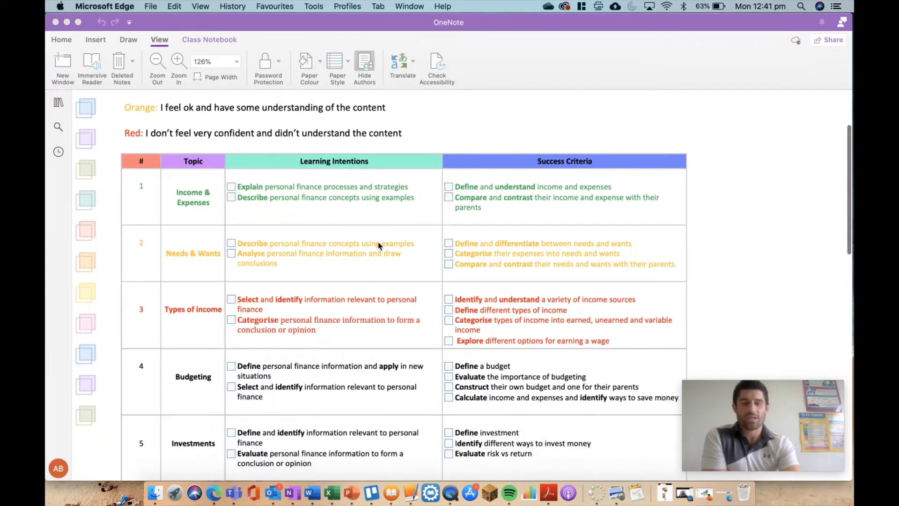
{"action": "scroll", "coordinate": [375, 249], "scroll_direction": "down", "scroll_amount": 2}
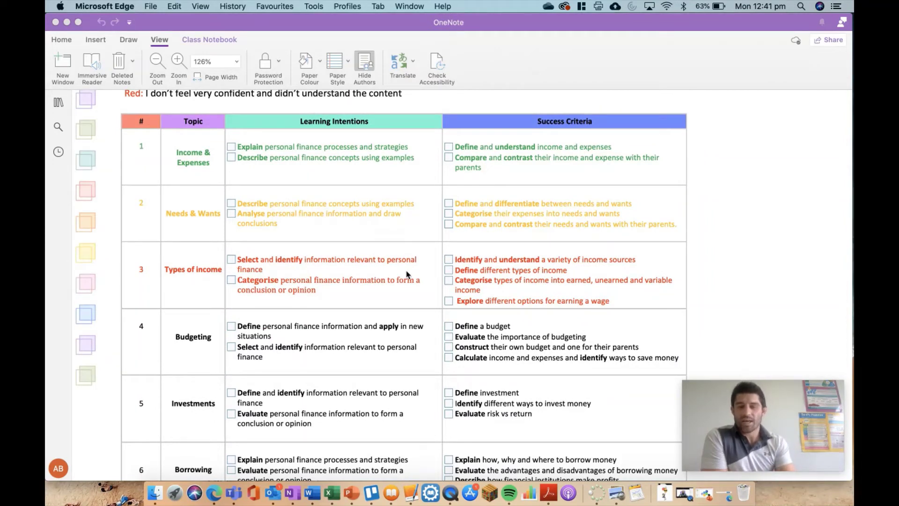
{"action": "left_click", "coordinate": [678, 360]}
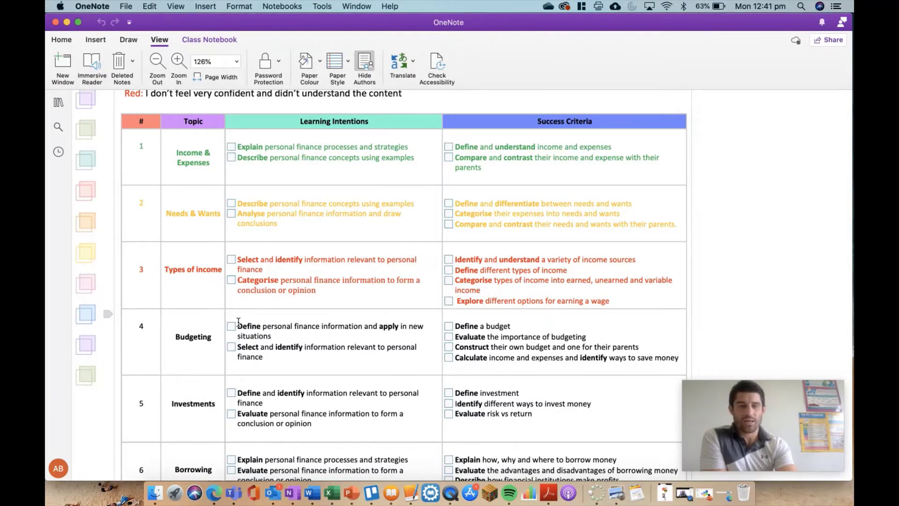
{"action": "left_click_drag", "start_coordinate": [179, 326], "coordinate": [579, 338]}
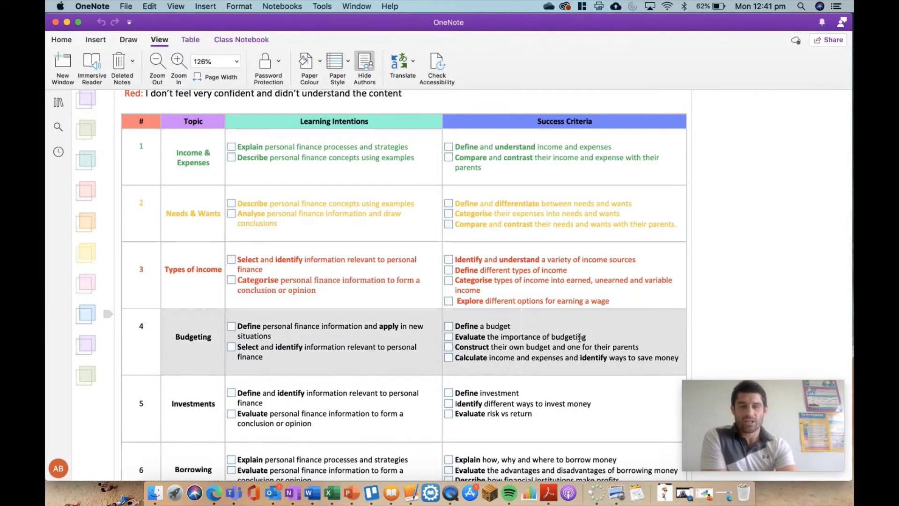
{"action": "left_click", "coordinate": [61, 39]}
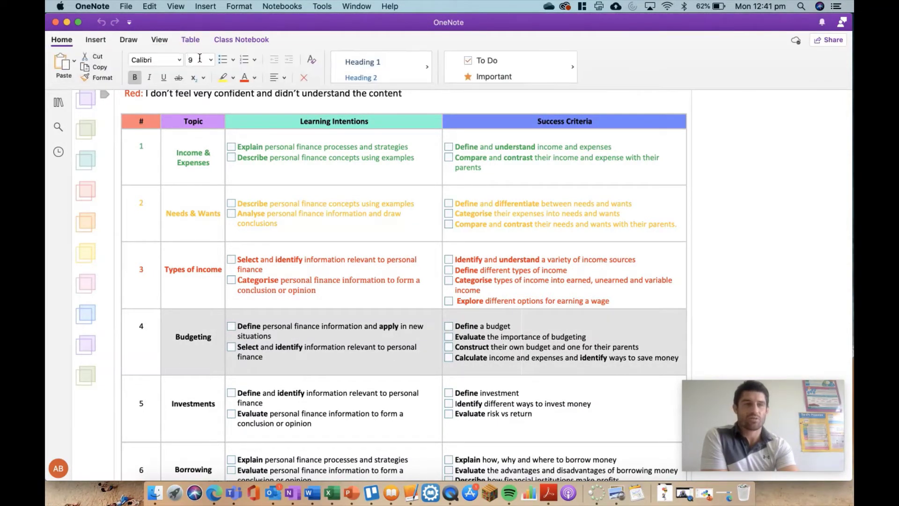
{"action": "left_click", "coordinate": [253, 80]}
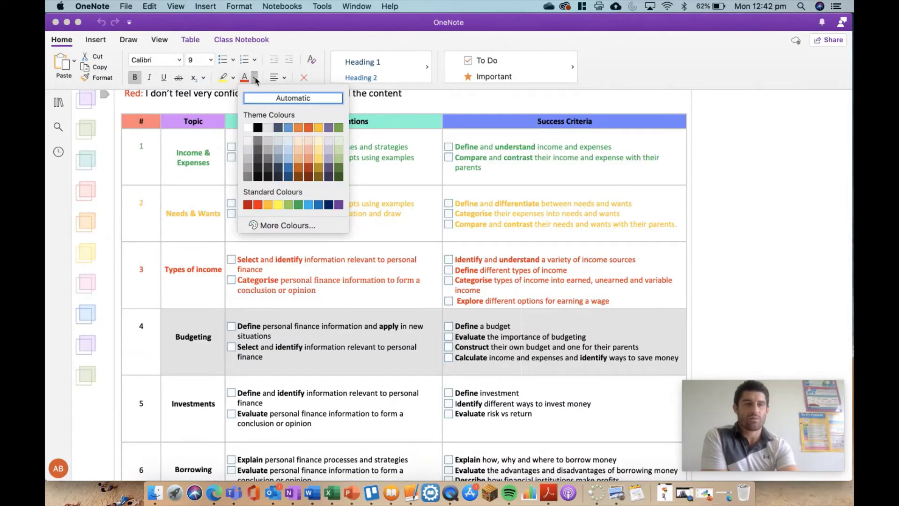
{"action": "left_click", "coordinate": [298, 203]}
Step: Select the entire Investments row, including its topic, and apply the same green font colour
{"action": "scroll", "coordinate": [398, 294], "scroll_direction": "down", "scroll_amount": 3}
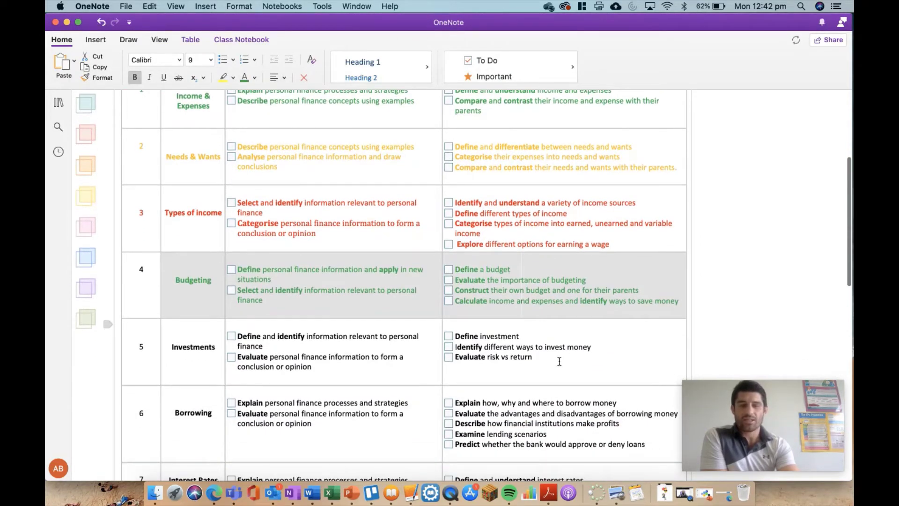
{"action": "left_click_drag", "start_coordinate": [560, 362], "coordinate": [248, 342]}
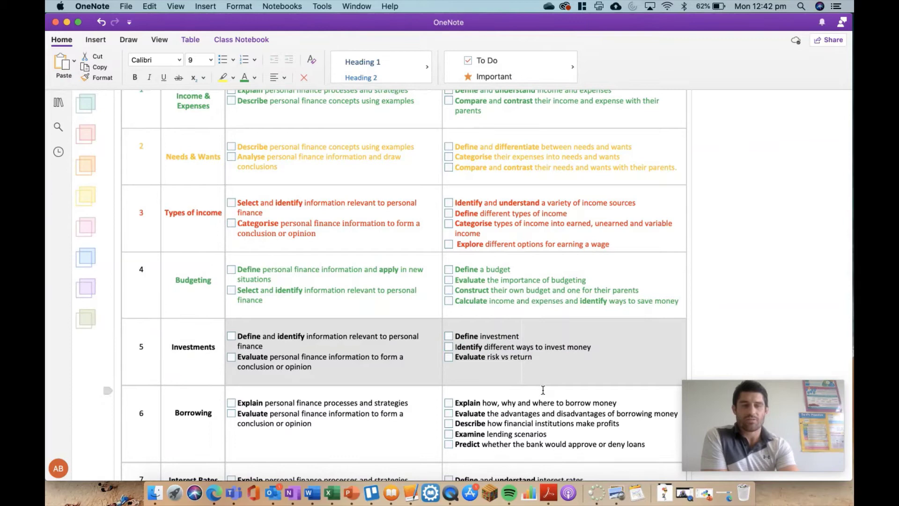
{"action": "left_click", "coordinate": [458, 393]}
{"action": "left_click_drag", "start_coordinate": [572, 364], "coordinate": [210, 344]}
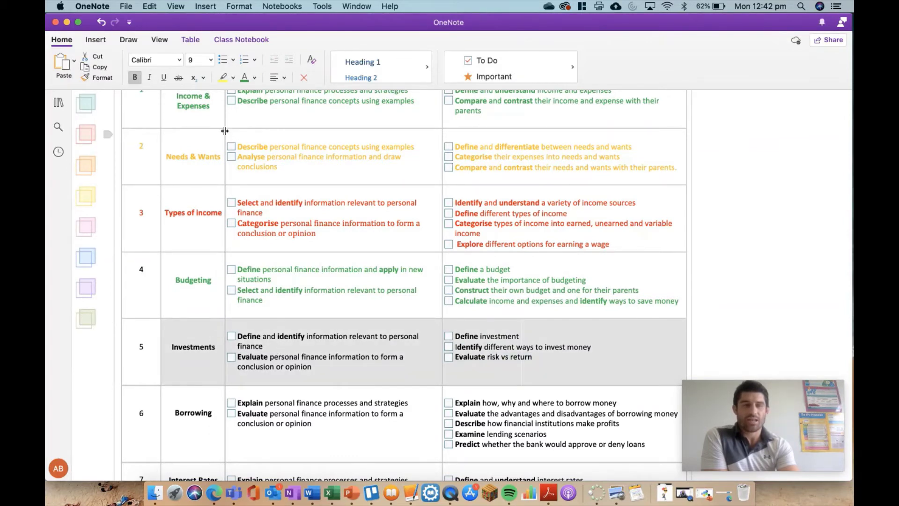
{"action": "left_click", "coordinate": [244, 80]}
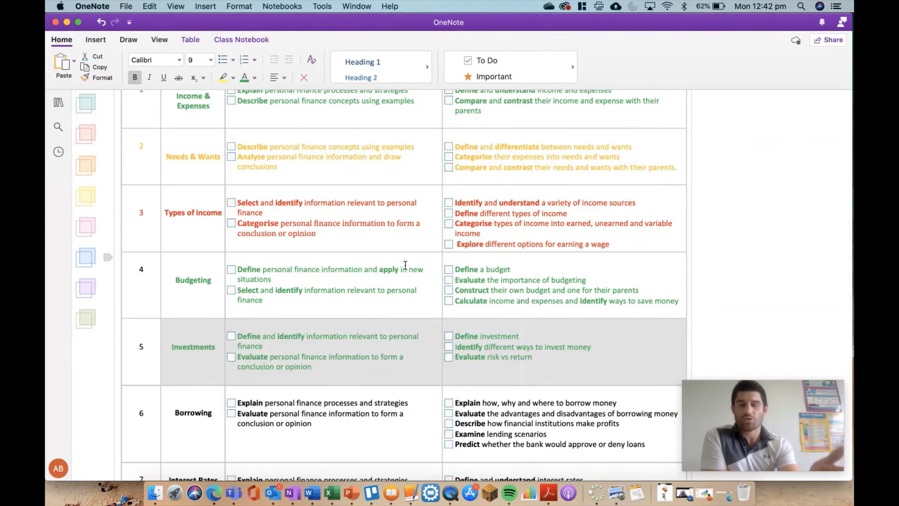
{"action": "scroll", "coordinate": [545, 376], "scroll_direction": "down", "scroll_amount": 4}
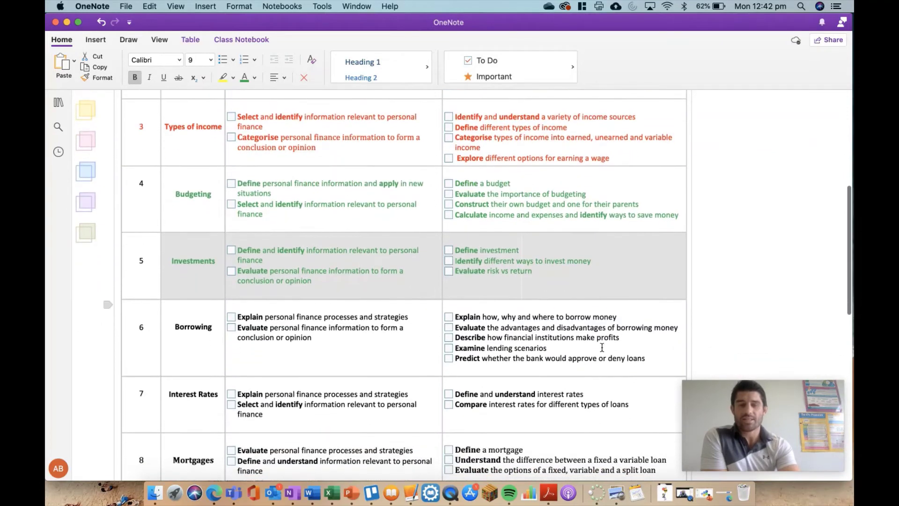
{"action": "scroll", "coordinate": [618, 346], "scroll_direction": "down", "scroll_amount": 2}
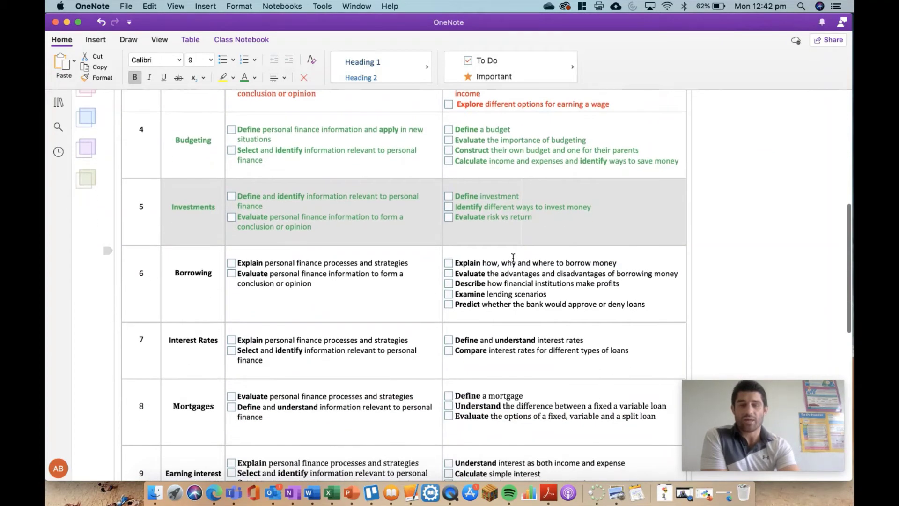
{"action": "scroll", "coordinate": [513, 257], "scroll_direction": "up", "scroll_amount": 7}
{"action": "scroll", "coordinate": [513, 257], "scroll_direction": "up", "scroll_amount": 4}
{"action": "scroll", "coordinate": [423, 253], "scroll_direction": "down", "scroll_amount": 8}
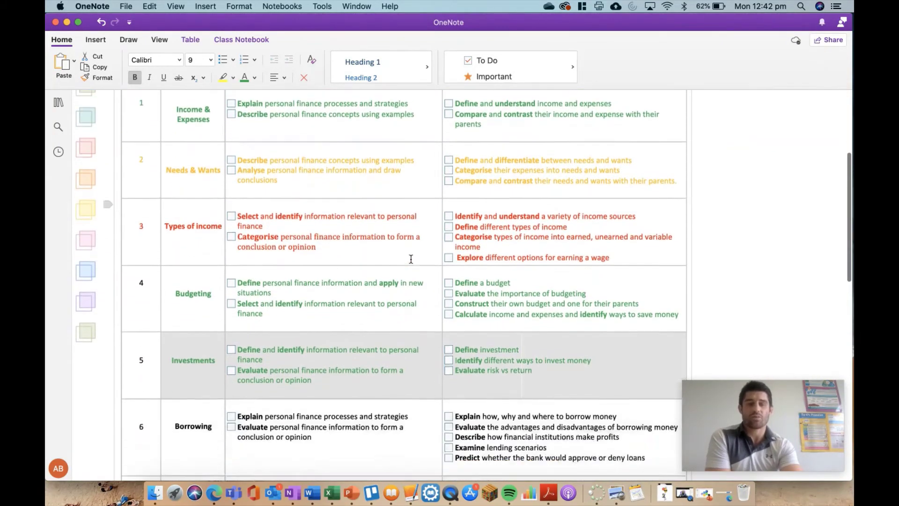
{"action": "scroll", "coordinate": [410, 259], "scroll_direction": "down", "scroll_amount": 3}
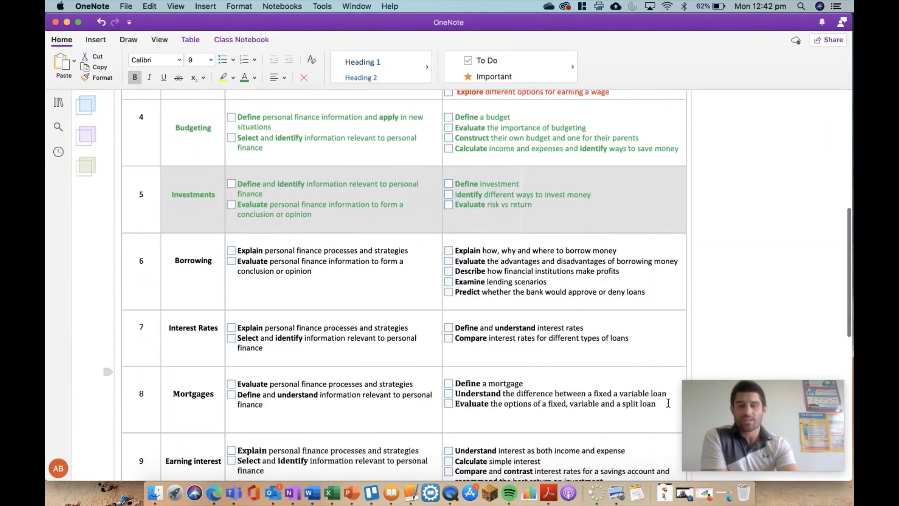
Step: Colour rows 6–8 (Borrowing, Interest Rates, Mortgages) red, then deselect them
{"action": "mouse_move", "coordinate": [654, 403]}
{"action": "left_mouse_down"}
{"action": "mouse_move", "coordinate": [287, 289]}
{"action": "mouse_move", "coordinate": [244, 261]}
{"action": "mouse_move", "coordinate": [209, 259]}
{"action": "left_mouse_up"}
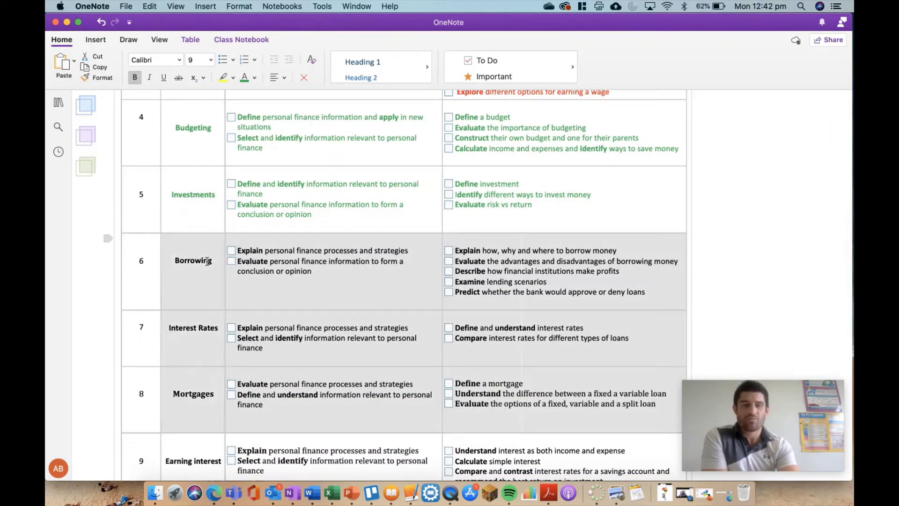
{"action": "left_click", "coordinate": [254, 77]}
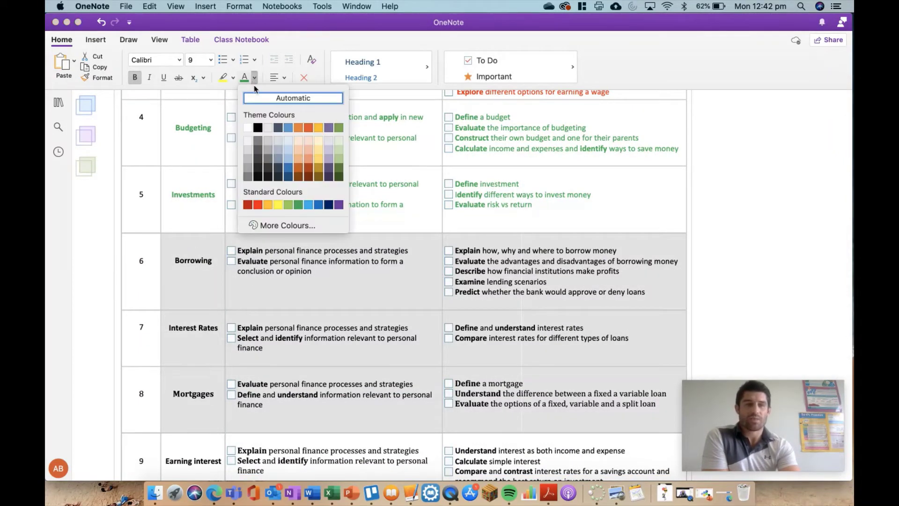
{"action": "left_click", "coordinate": [259, 205]}
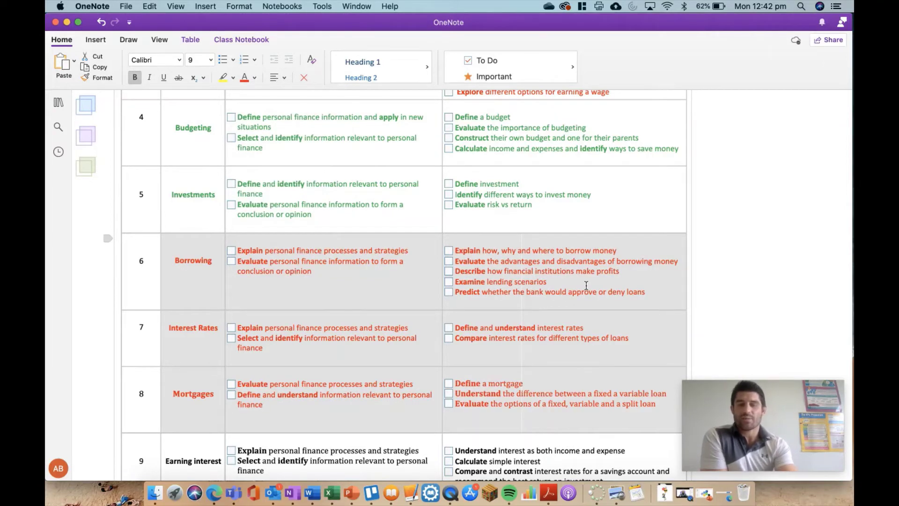
{"action": "left_click", "coordinate": [703, 272]}
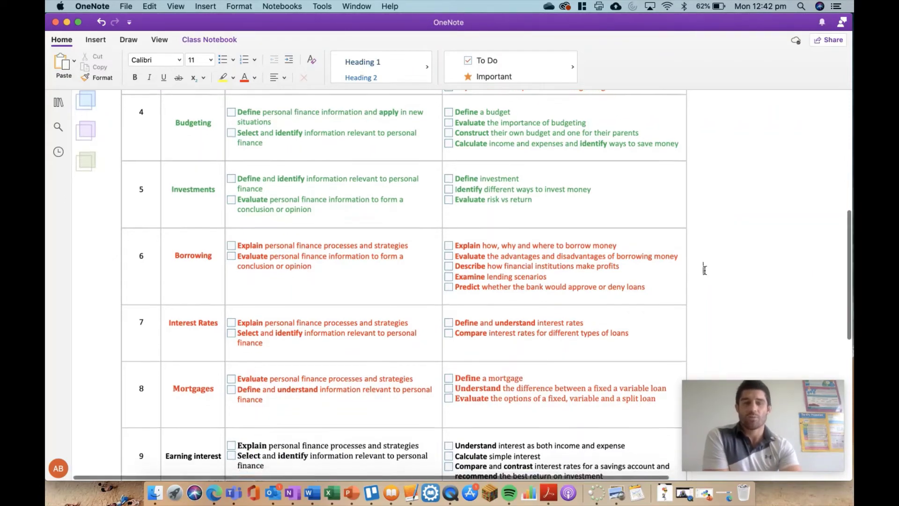
{"action": "scroll", "coordinate": [415, 239], "scroll_direction": "down", "scroll_amount": 3}
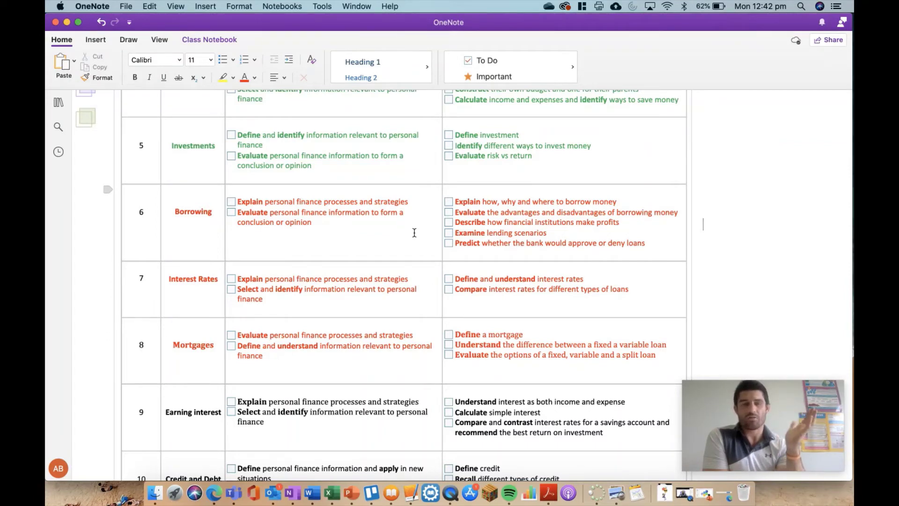
{"action": "scroll", "coordinate": [432, 243], "scroll_direction": "down", "scroll_amount": 10}
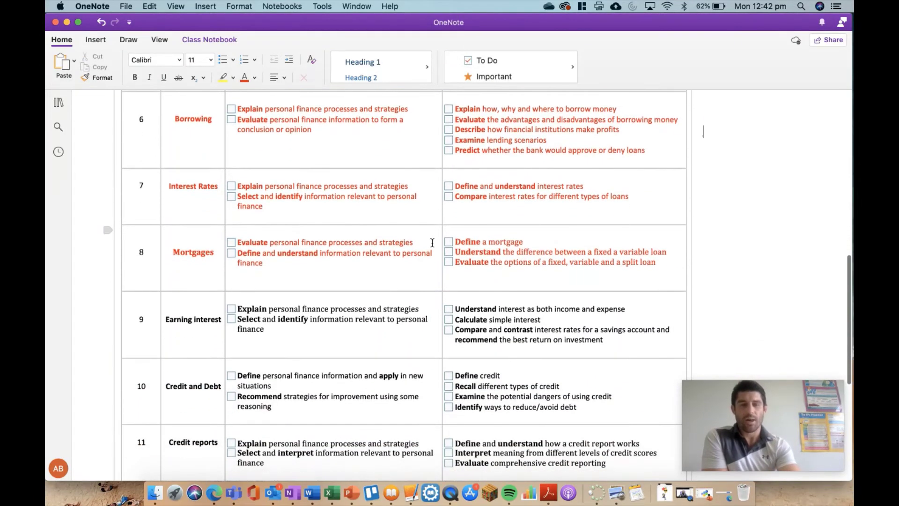
{"action": "scroll", "coordinate": [432, 242], "scroll_direction": "up", "scroll_amount": 20}
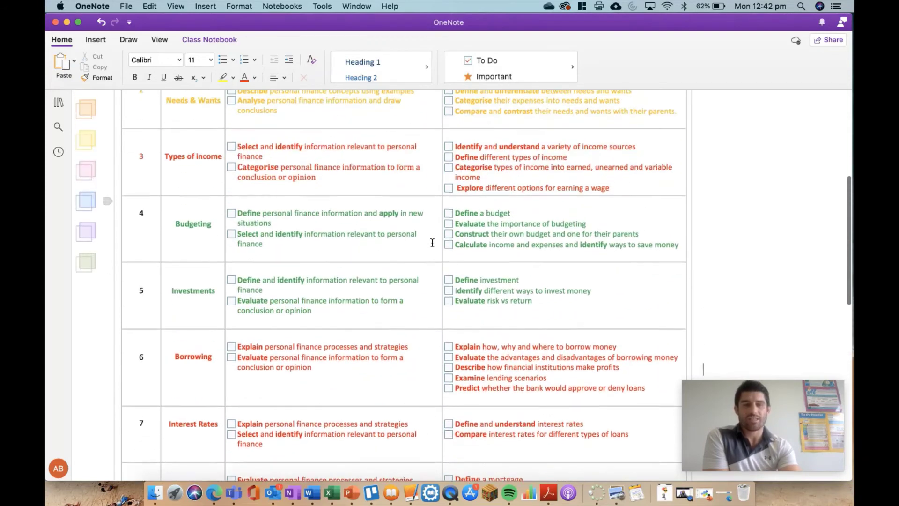
{"action": "scroll", "coordinate": [432, 242], "scroll_direction": "up", "scroll_amount": 4}
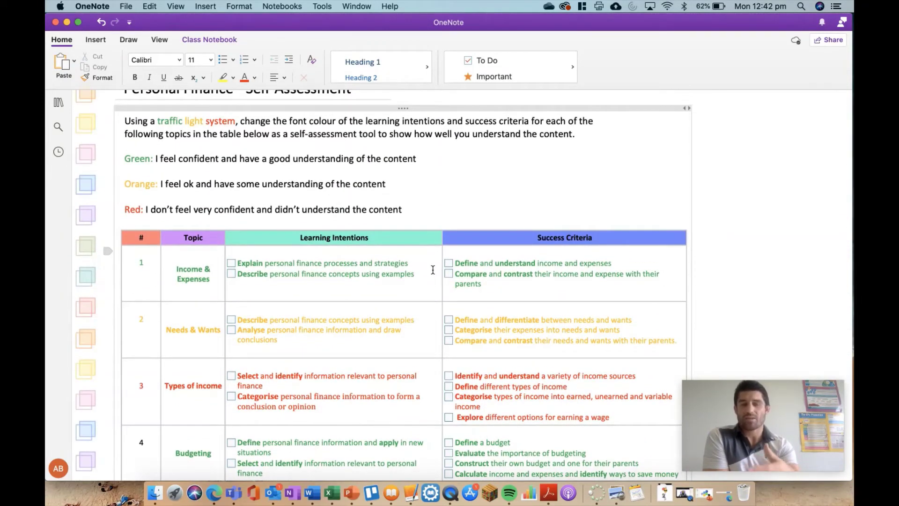
{"action": "scroll", "coordinate": [432, 270], "scroll_direction": "down", "scroll_amount": 3}
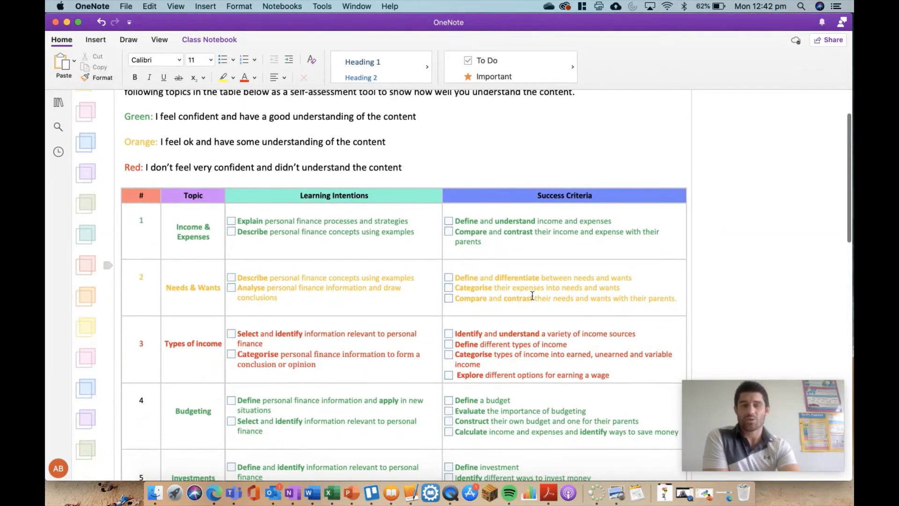
{"action": "scroll", "coordinate": [533, 296], "scroll_direction": "down", "scroll_amount": 5}
{"action": "scroll", "coordinate": [532, 296], "scroll_direction": "down", "scroll_amount": 6}
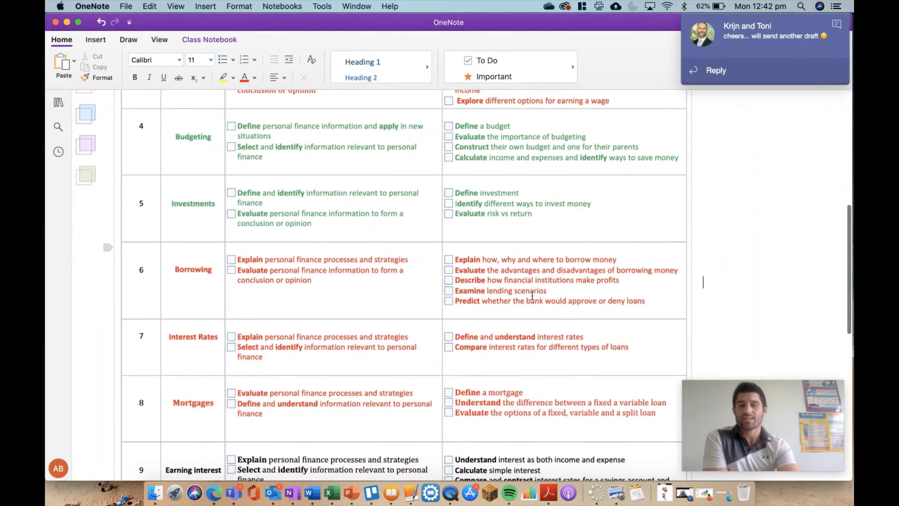
{"action": "left_click", "coordinate": [837, 24]}
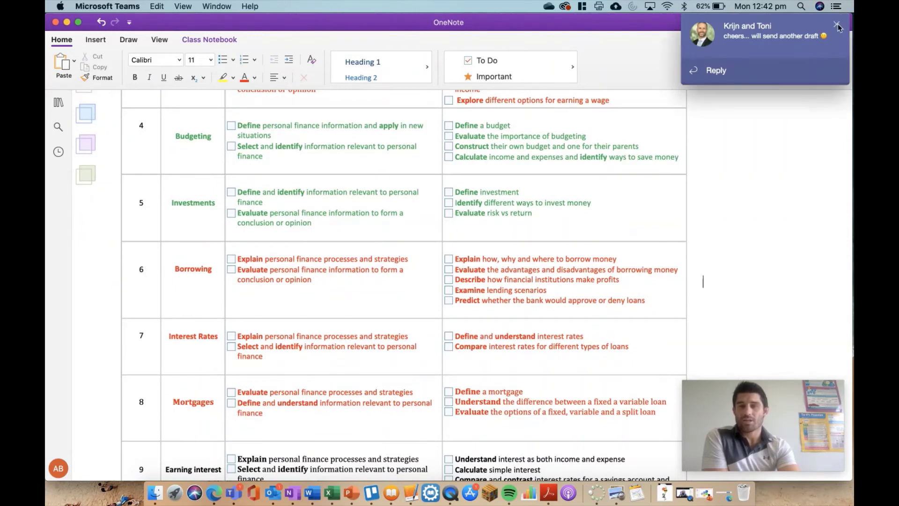
{"action": "scroll", "coordinate": [538, 245], "scroll_direction": "down", "scroll_amount": 3}
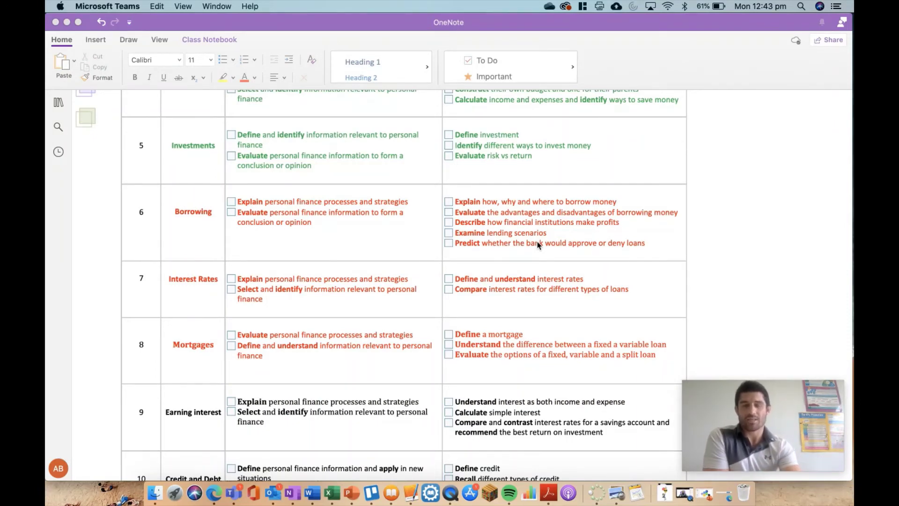
{"action": "scroll", "coordinate": [539, 245], "scroll_direction": "up", "scroll_amount": 4}
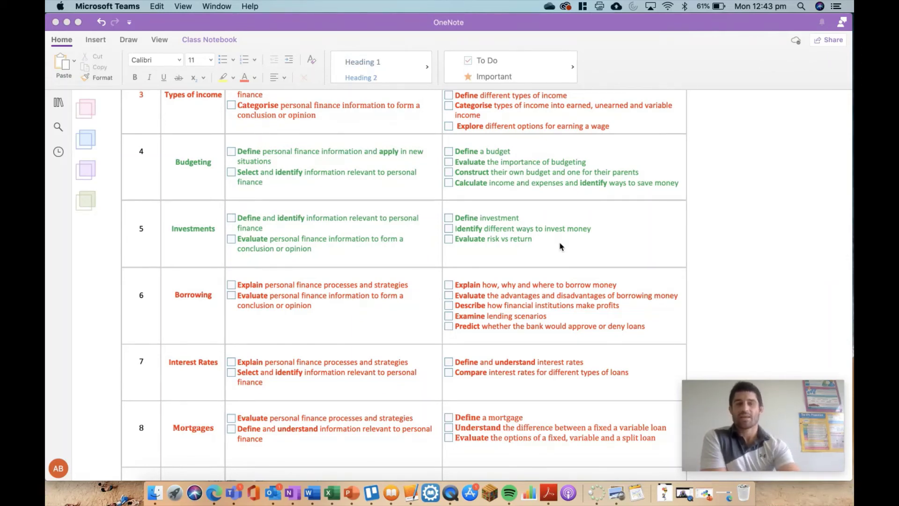
{"action": "scroll", "coordinate": [561, 246], "scroll_direction": "up", "scroll_amount": 5}
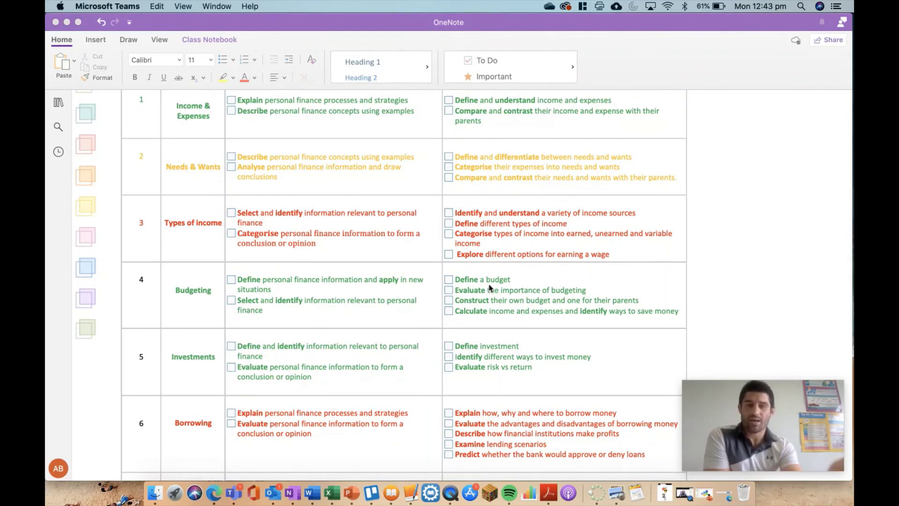
{"action": "scroll", "coordinate": [455, 280], "scroll_direction": "down", "scroll_amount": 8}
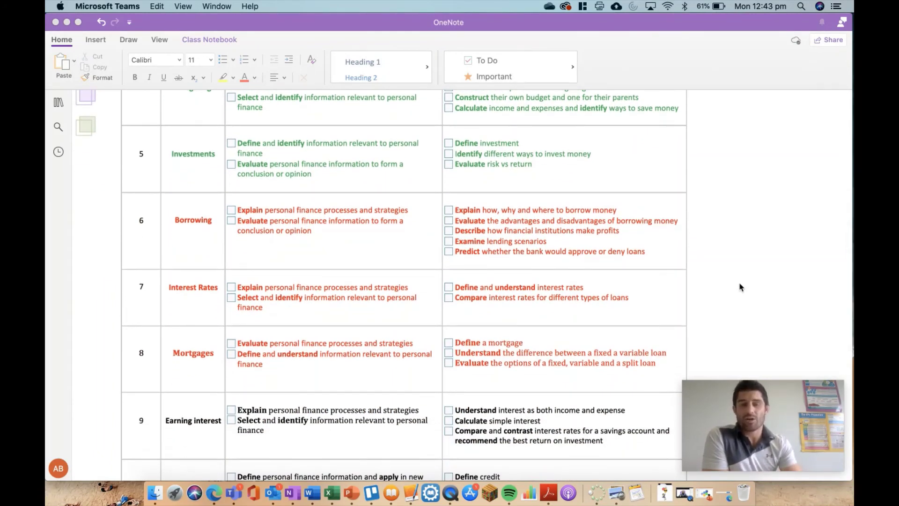
{"action": "scroll", "coordinate": [739, 286], "scroll_direction": "down", "scroll_amount": 5}
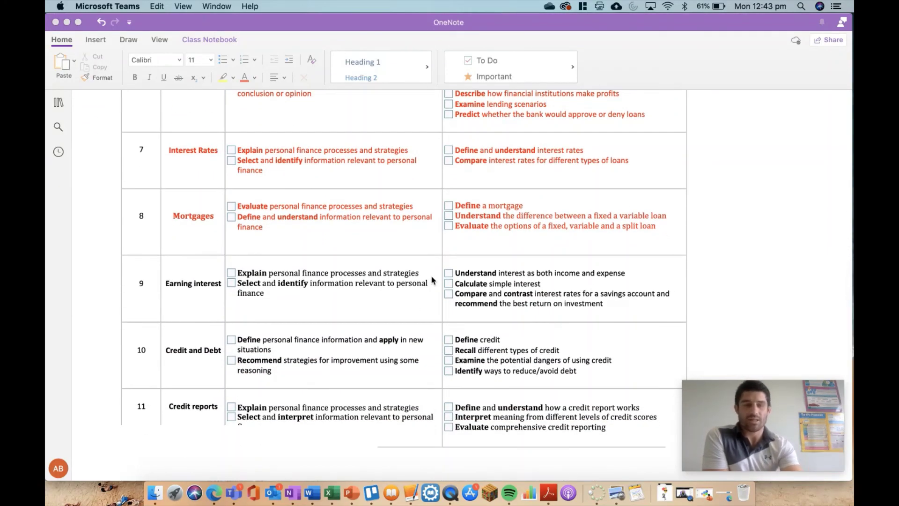
{"action": "scroll", "coordinate": [431, 280], "scroll_direction": "up", "scroll_amount": 10}
{"action": "scroll", "coordinate": [432, 280], "scroll_direction": "up", "scroll_amount": 5}
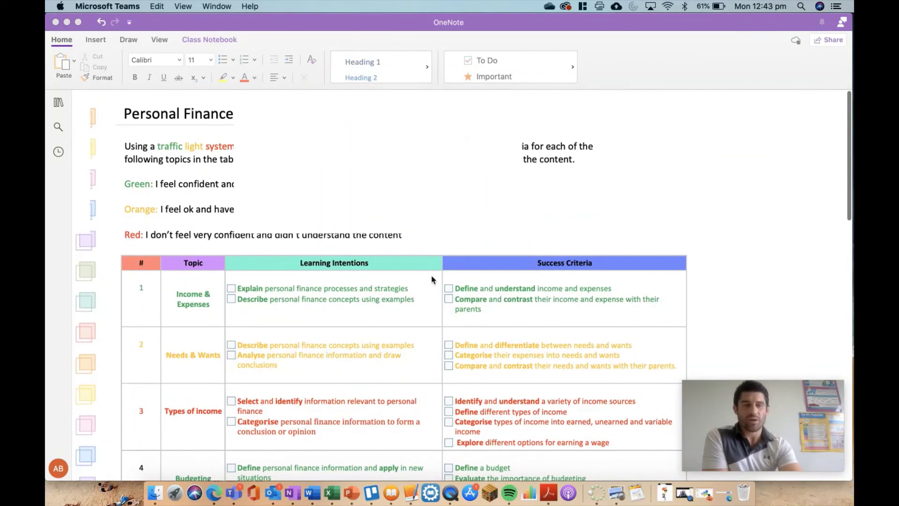
{"action": "left_click", "coordinate": [674, 170]}
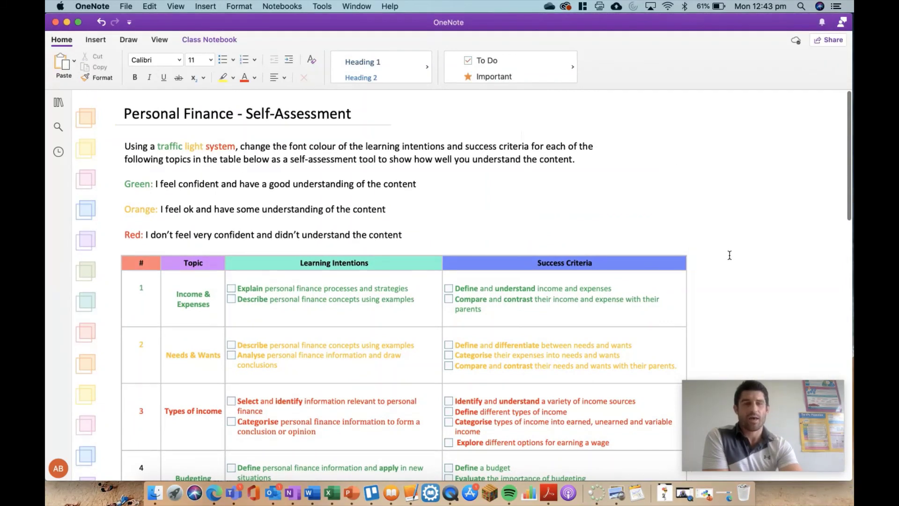